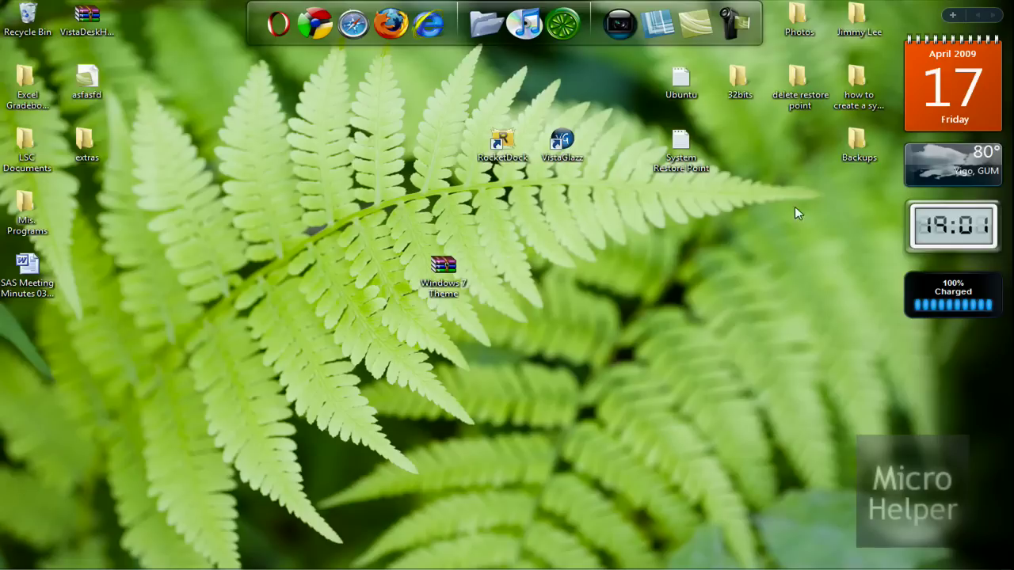
Select and clear the RocketDock, VistaGlazz and Windows 7 Theme icons, ending with the archive selected
left_click_drag(786, 184, 229, 569)
left_click(289, 285)
left_click_drag(592, 217, 240, 404)
left_click_drag(636, 85, 456, 217)
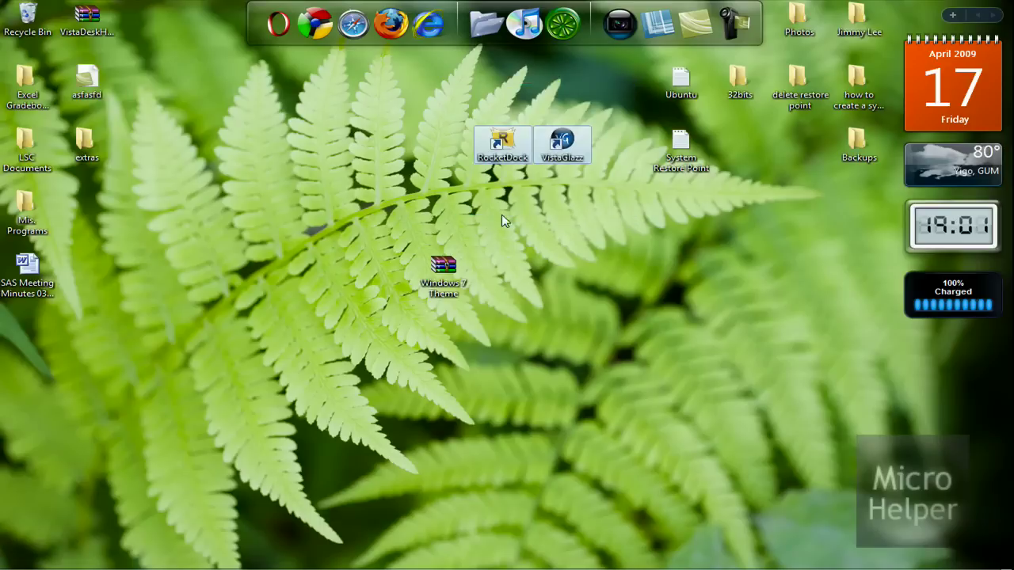
left_click(556, 220)
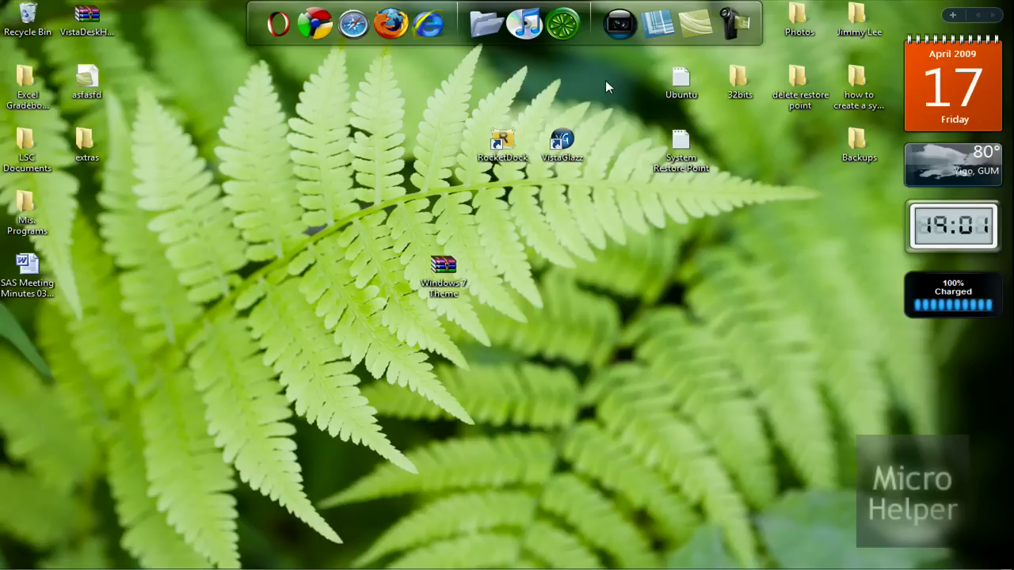
left_click_drag(605, 82, 529, 184)
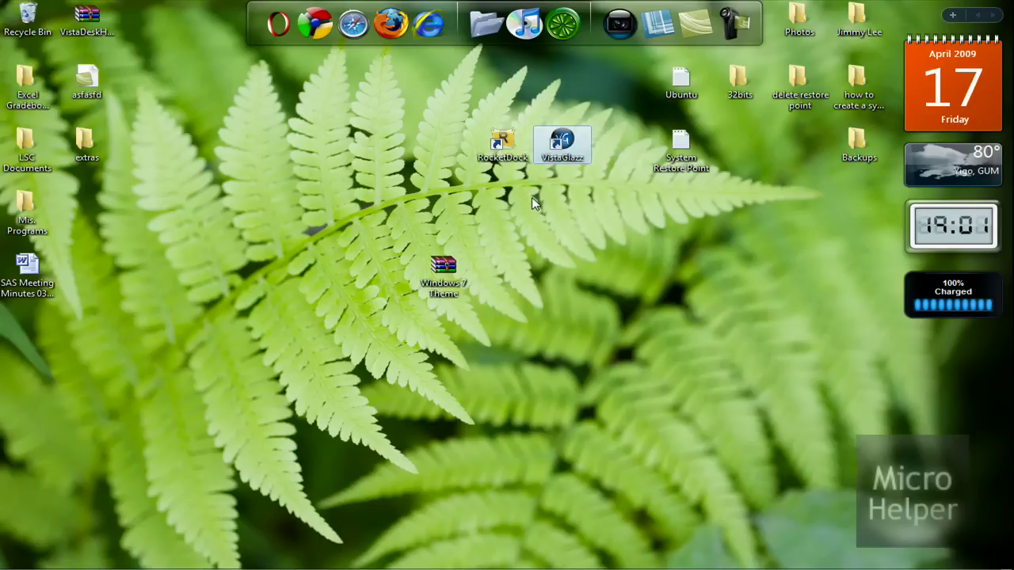
left_click(574, 119)
left_click_drag(600, 67, 464, 179)
left_click(354, 225)
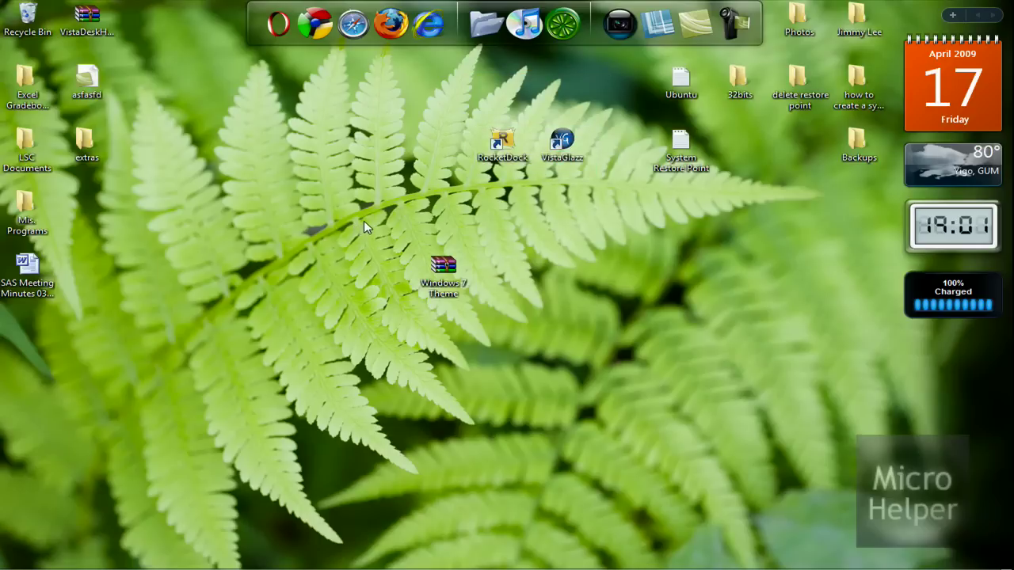
left_click_drag(359, 220, 548, 345)
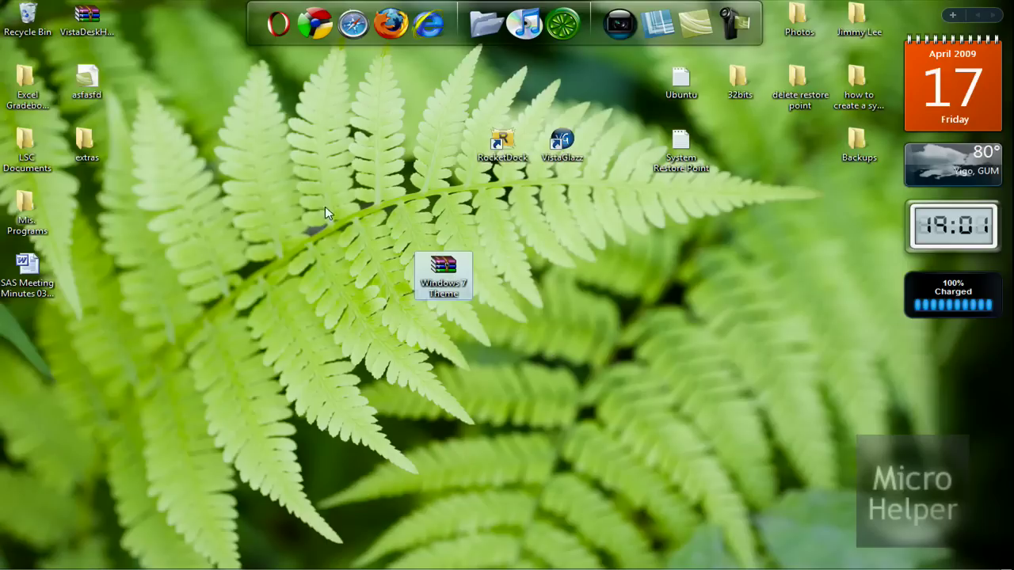
Open Computer from the Start menu to list drives C: and H:
left_click(21, 552)
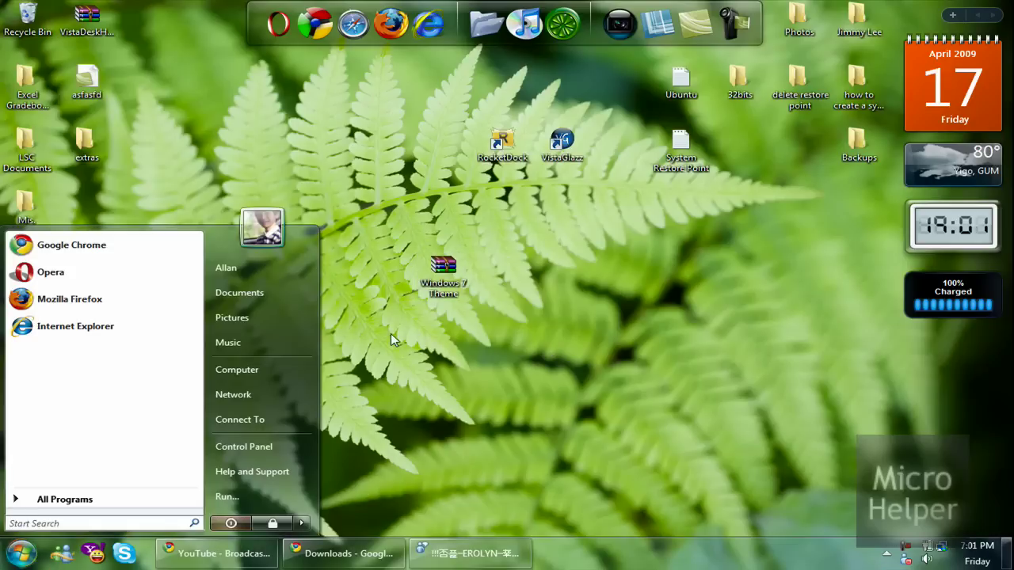
left_click(300, 369)
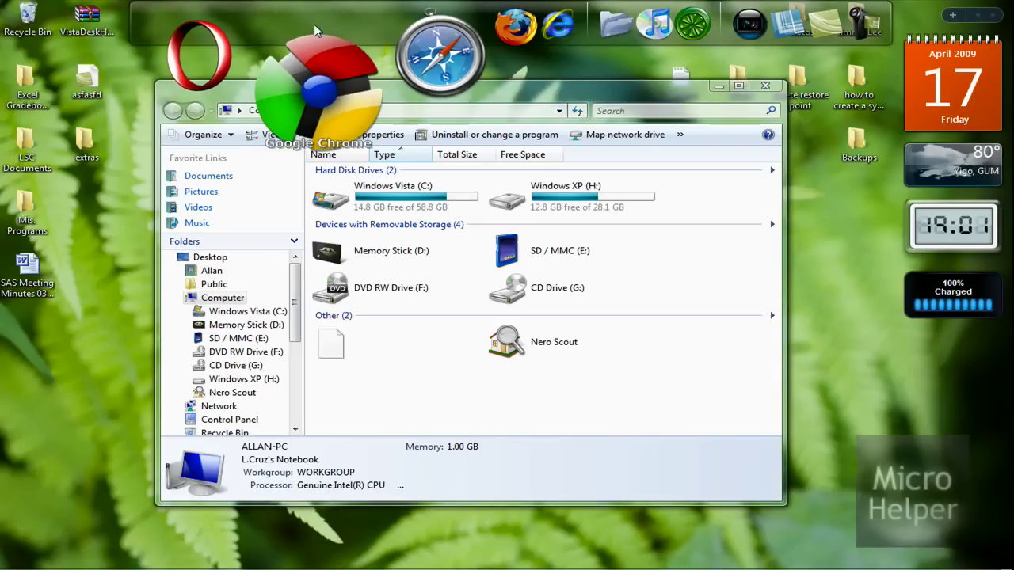
left_click(314, 27)
type("www.devian")
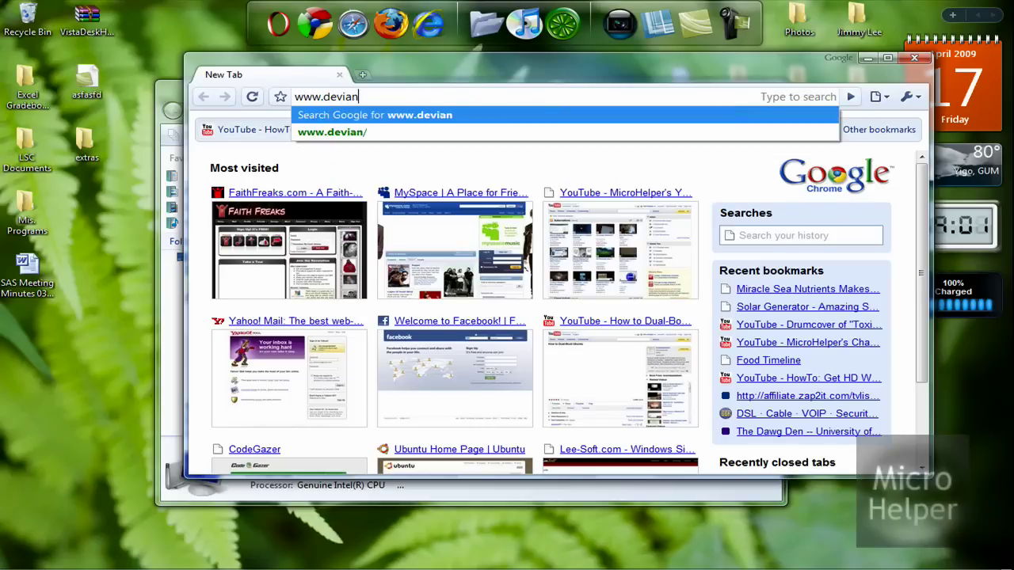
type("art.com")
key("Return")
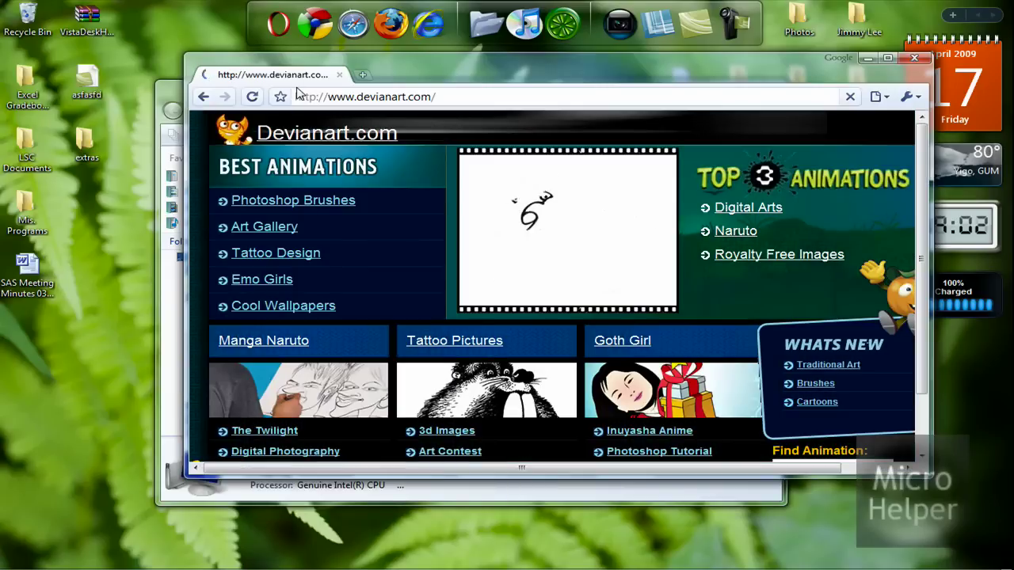
left_click(914, 57)
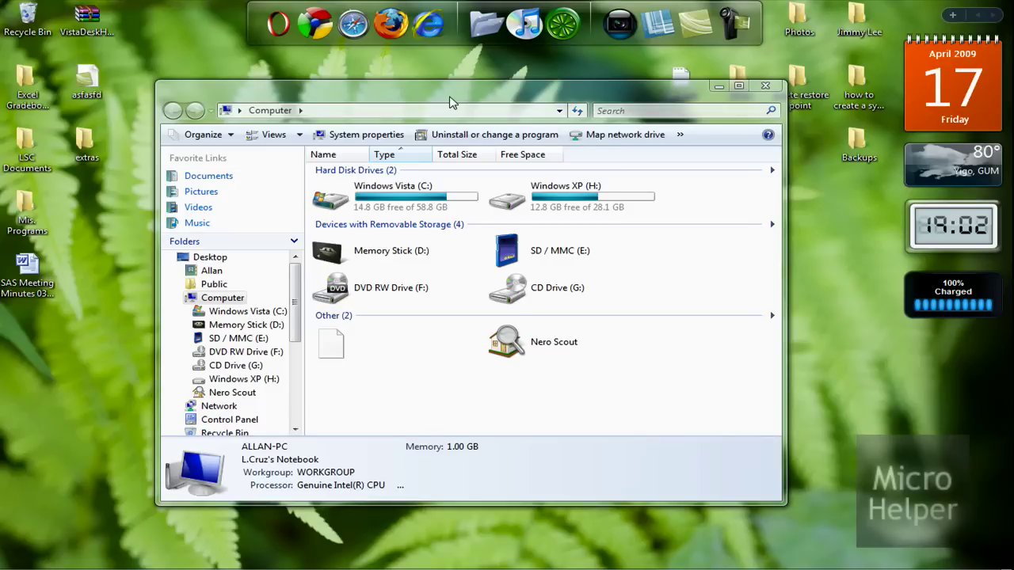
Navigate the maximised window to C:\Windows\Resources\Themes
left_click_drag(449, 103, 464, 121)
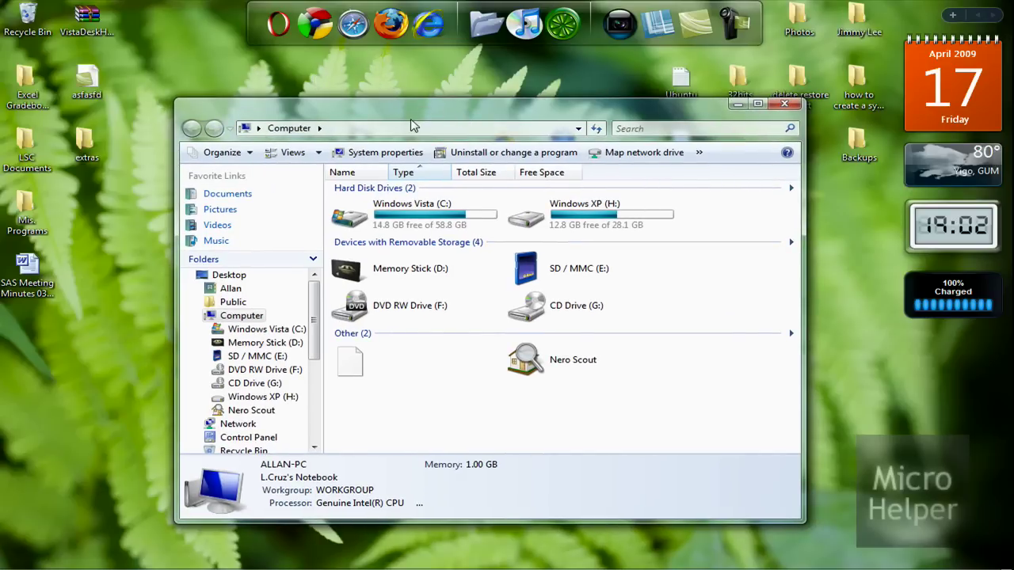
left_click_drag(420, 116, 423, 123)
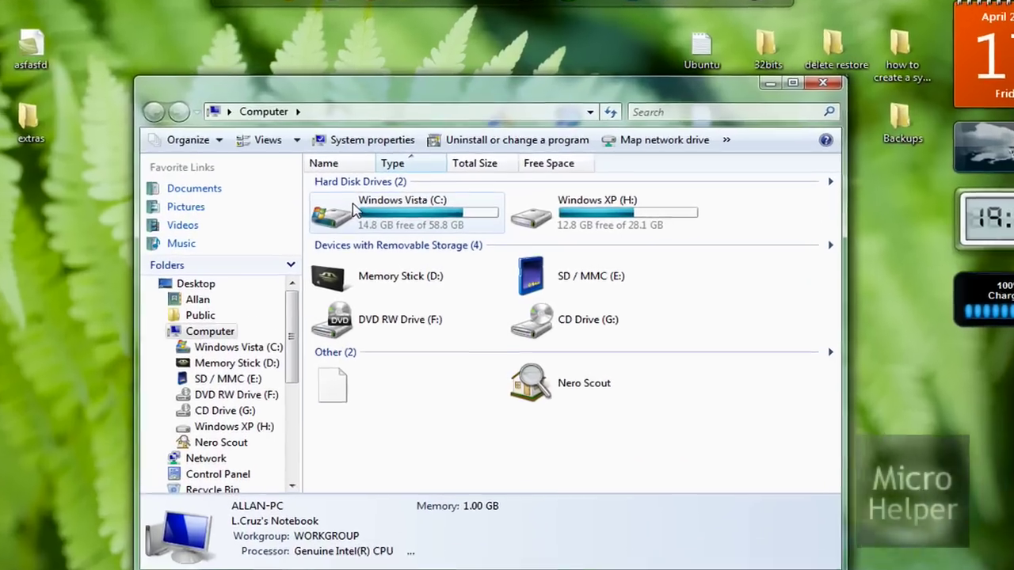
mouse_move(386, 224)
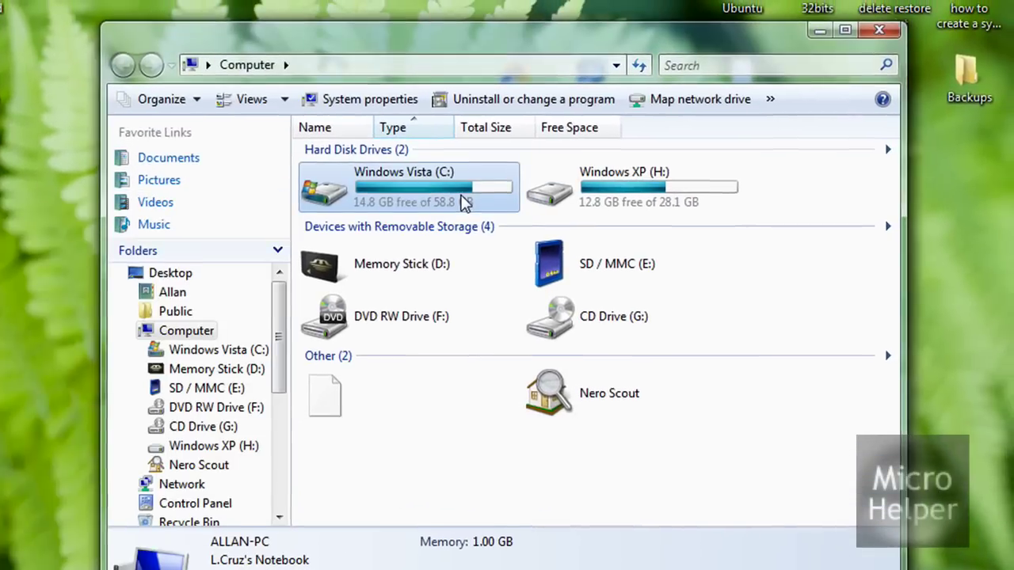
double_click(491, 170)
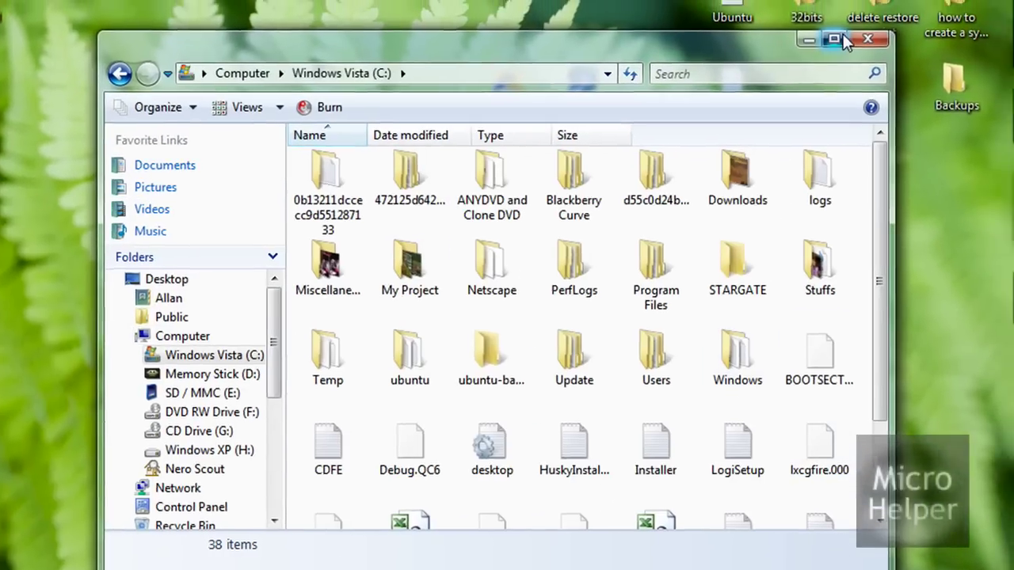
left_click(843, 30)
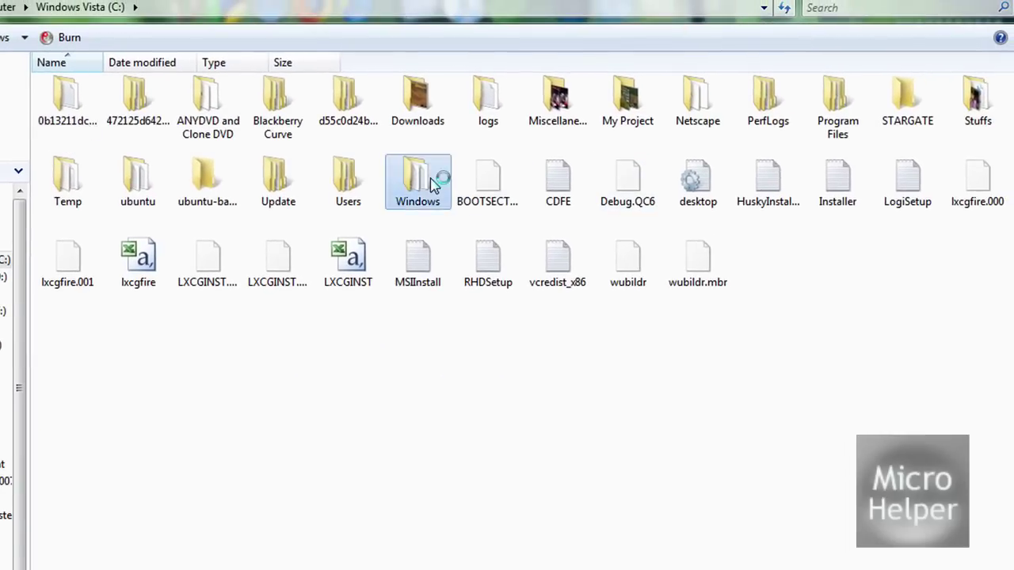
double_click(424, 178)
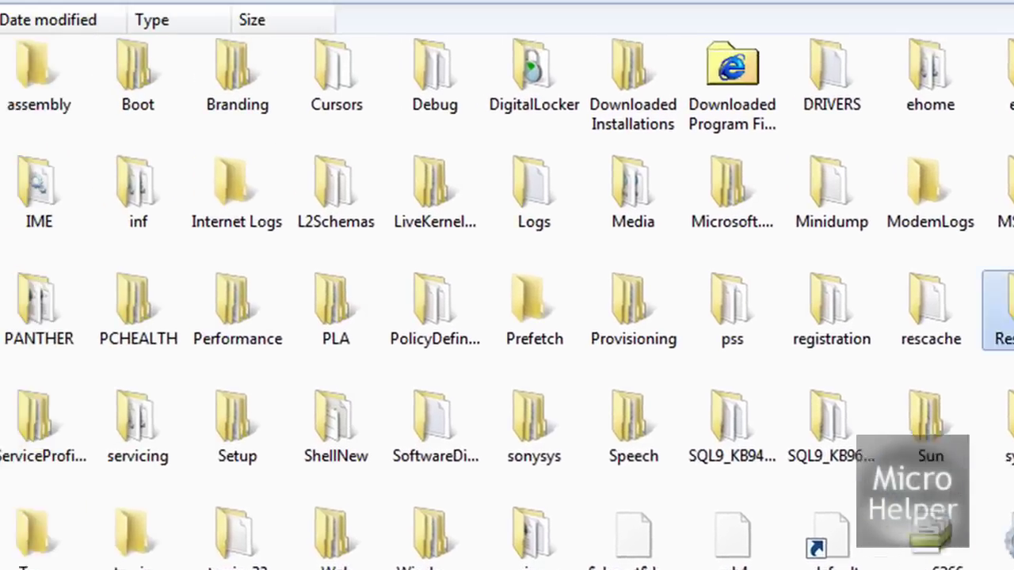
double_click(753, 227)
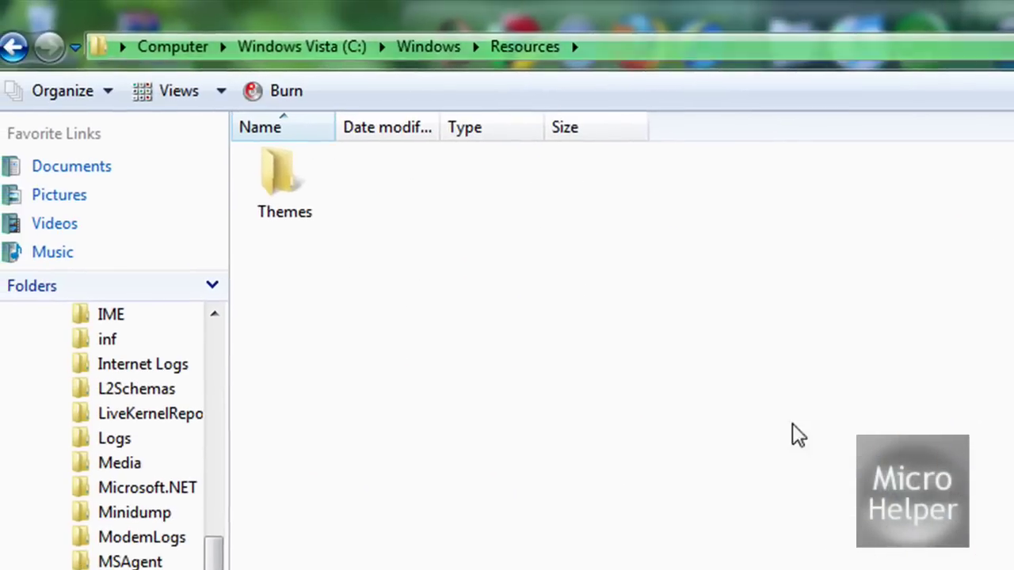
double_click(313, 159)
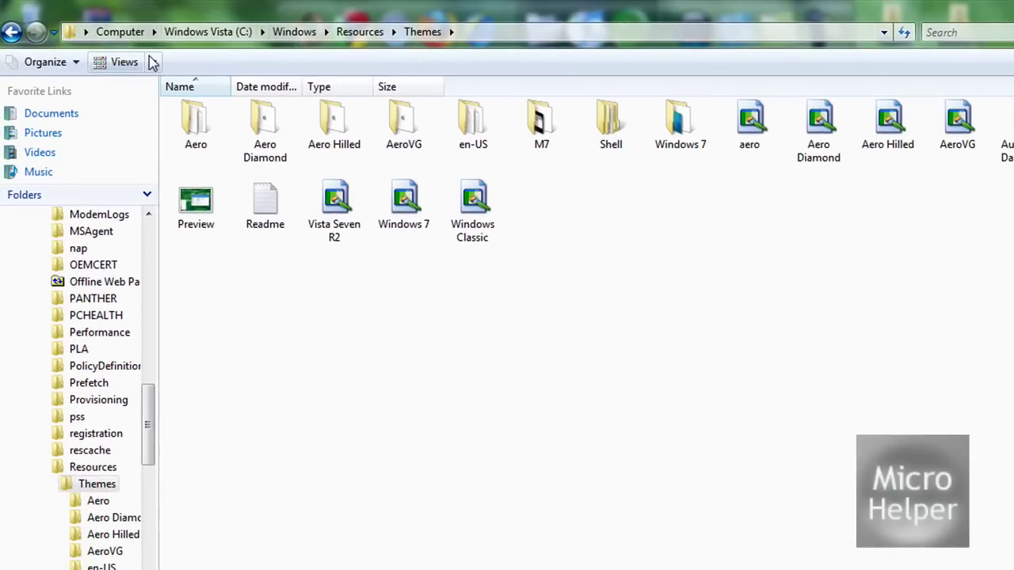
Show the Themes folder as Large Icons and move it beside the Windows 7 Theme archive
left_click(127, 61)
left_click_drag(153, 93, 154, 61)
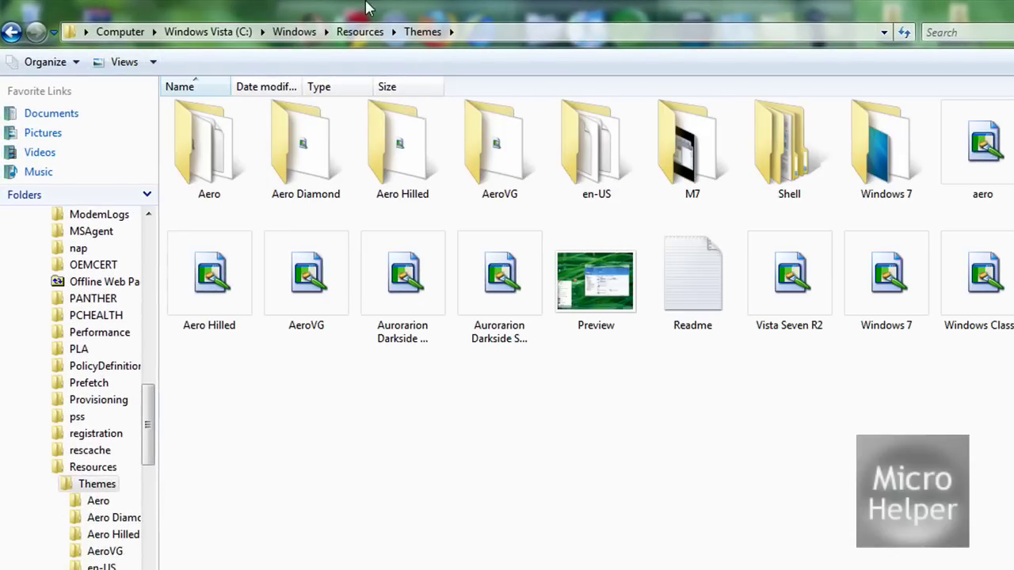
left_click_drag(367, 7, 938, 159)
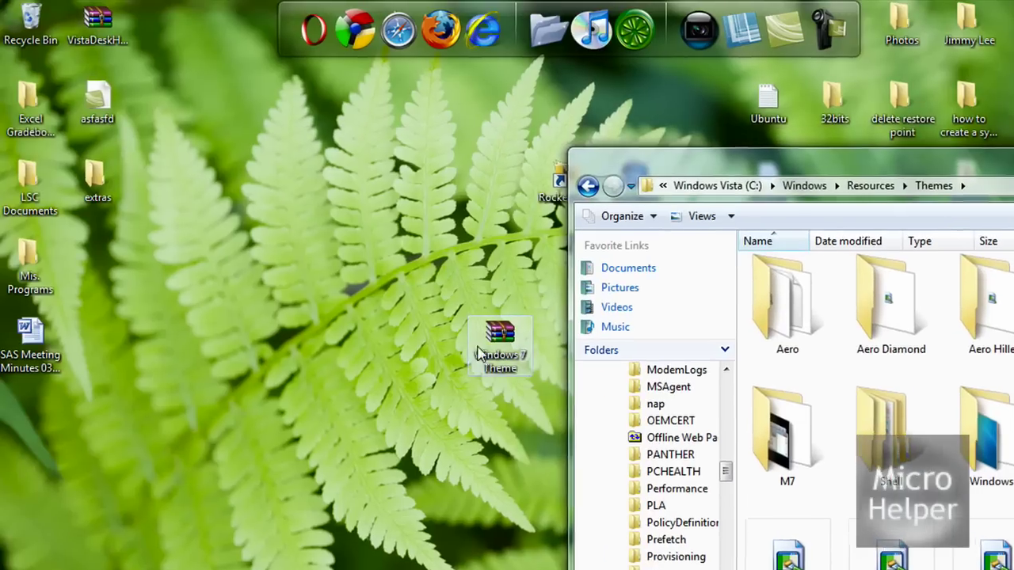
left_click_drag(478, 349, 281, 196)
left_click_drag(884, 157, 670, 157)
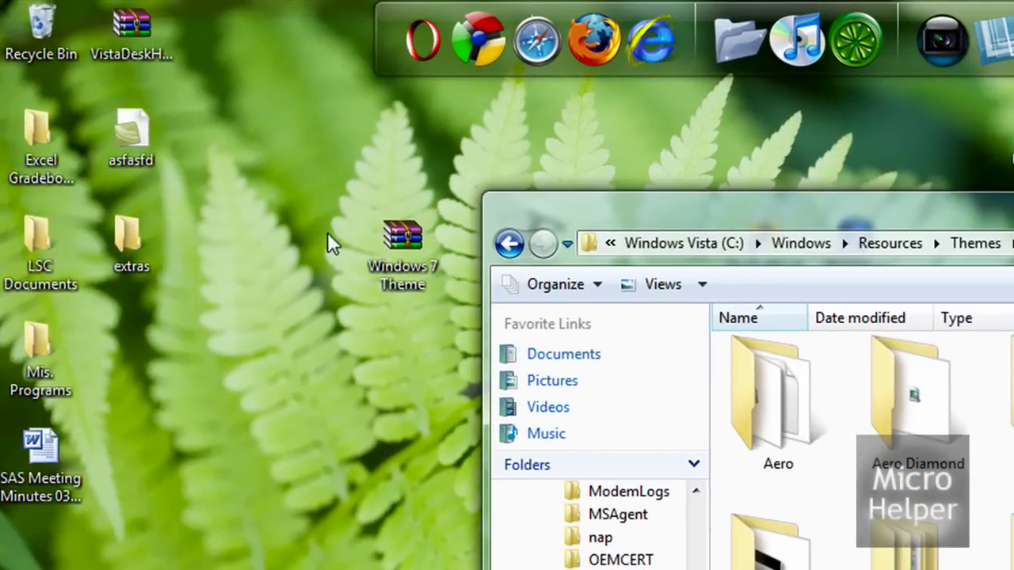
Extract the Windows 7 Theme archive to the desktop with WinRAR and move the results into view
double_click(381, 255)
right_click(383, 256)
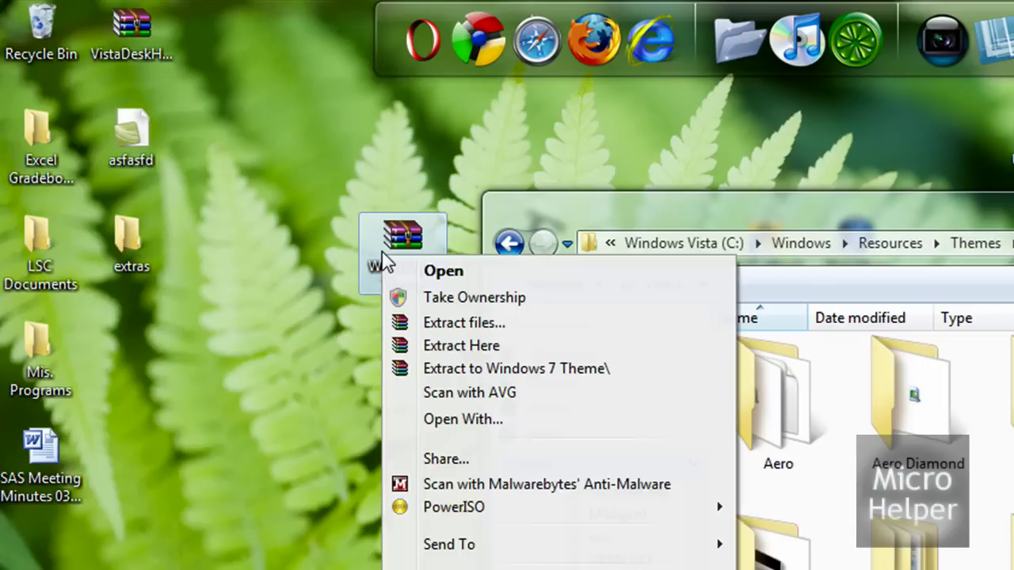
left_click(264, 175)
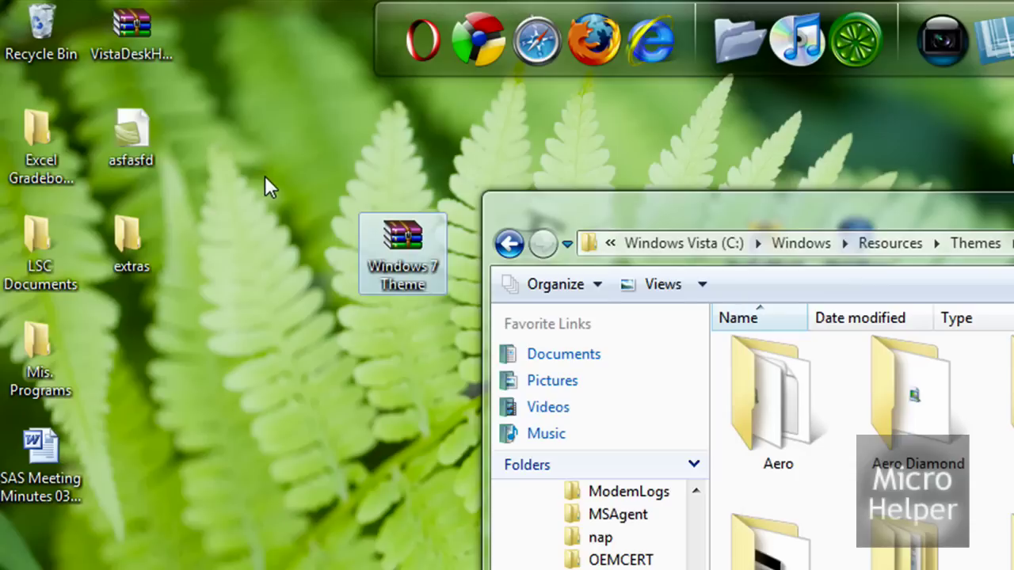
left_click_drag(288, 212, 445, 266)
right_click(440, 267)
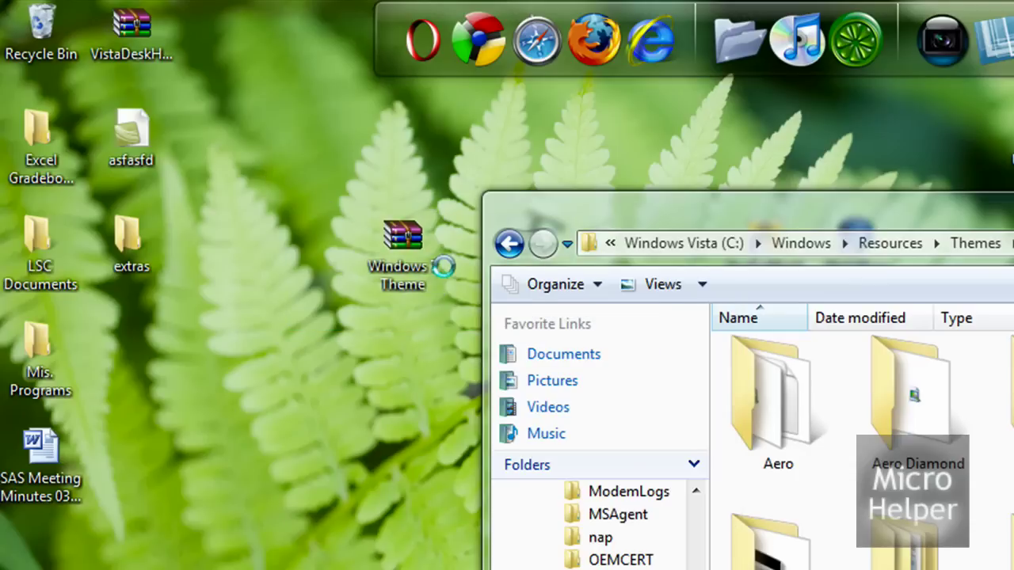
left_click(419, 262)
right_click(420, 269)
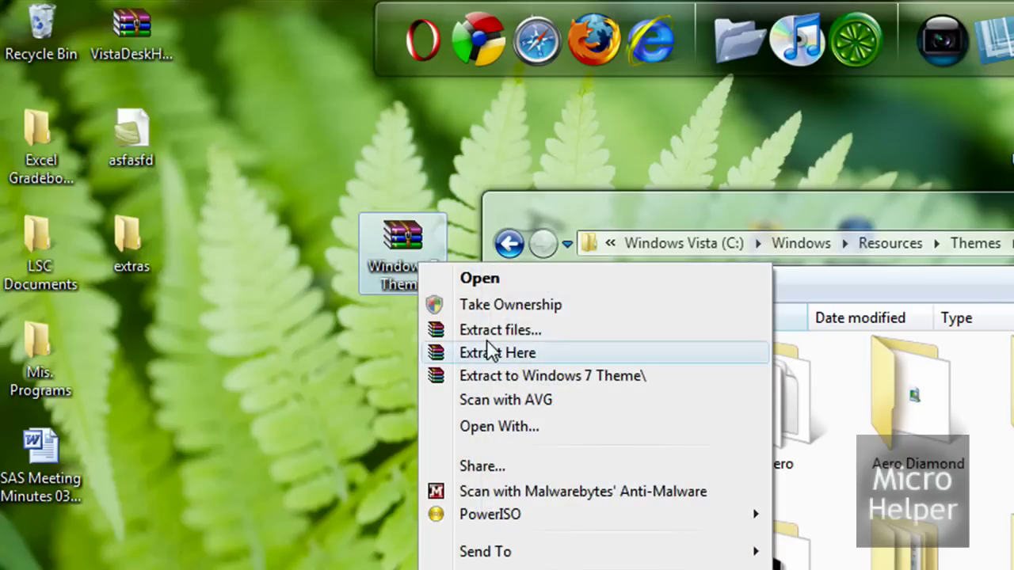
left_click(432, 333)
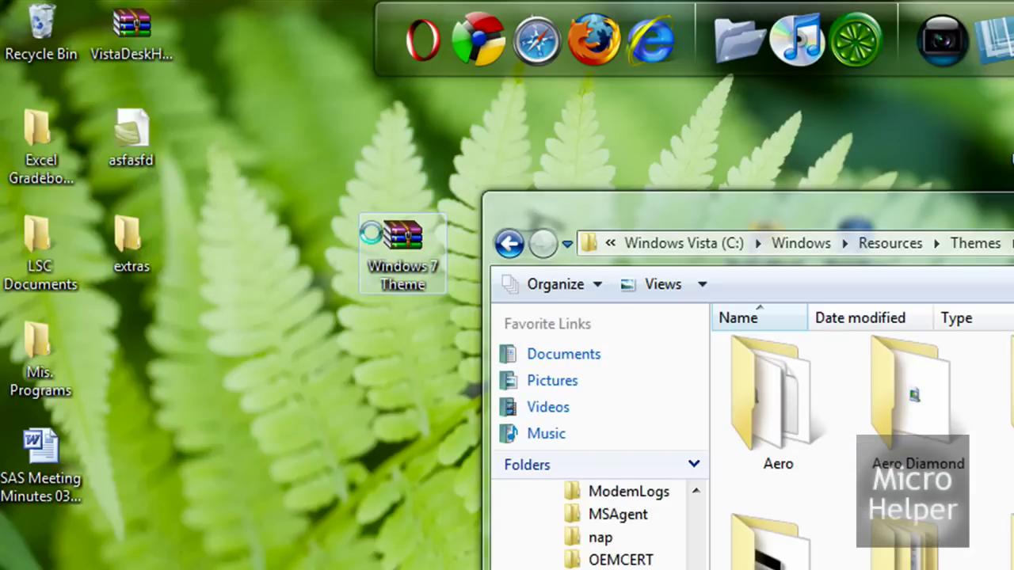
right_click(370, 235)
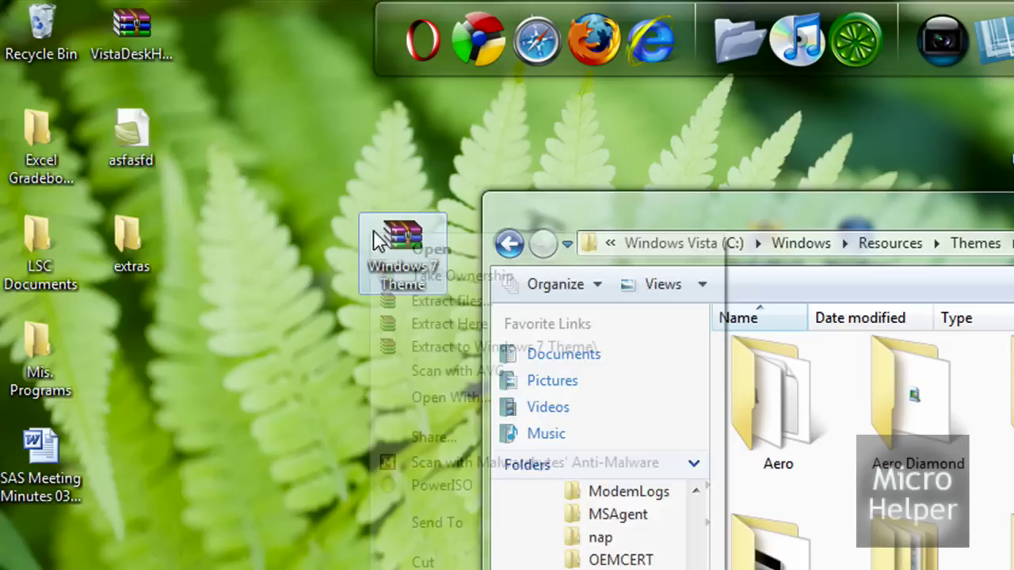
left_click(434, 323)
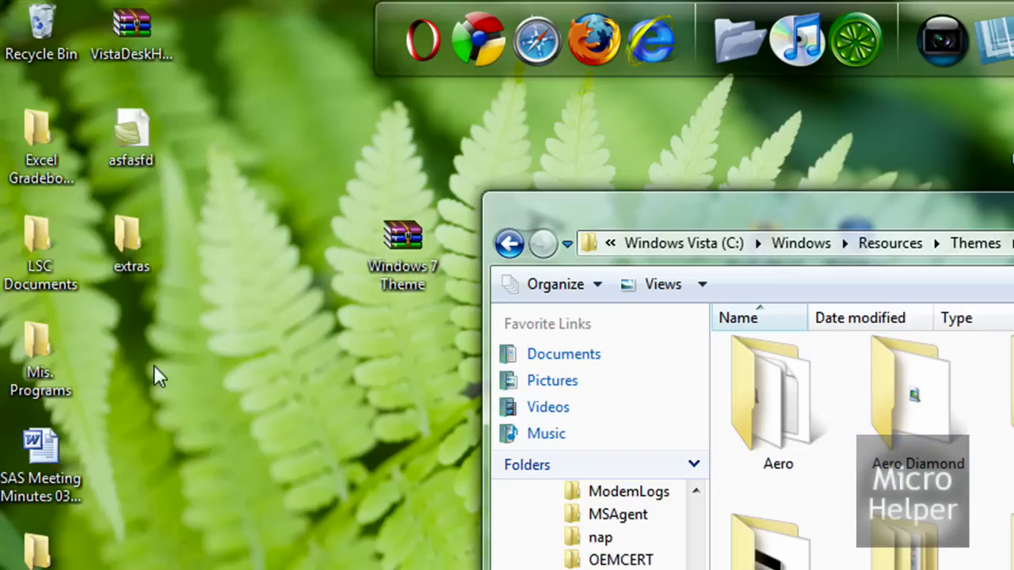
left_click_drag(169, 536, 234, 387)
Select all seven items in the extracted Windows 7 Theme folder, then return to Themes
double_click(229, 355)
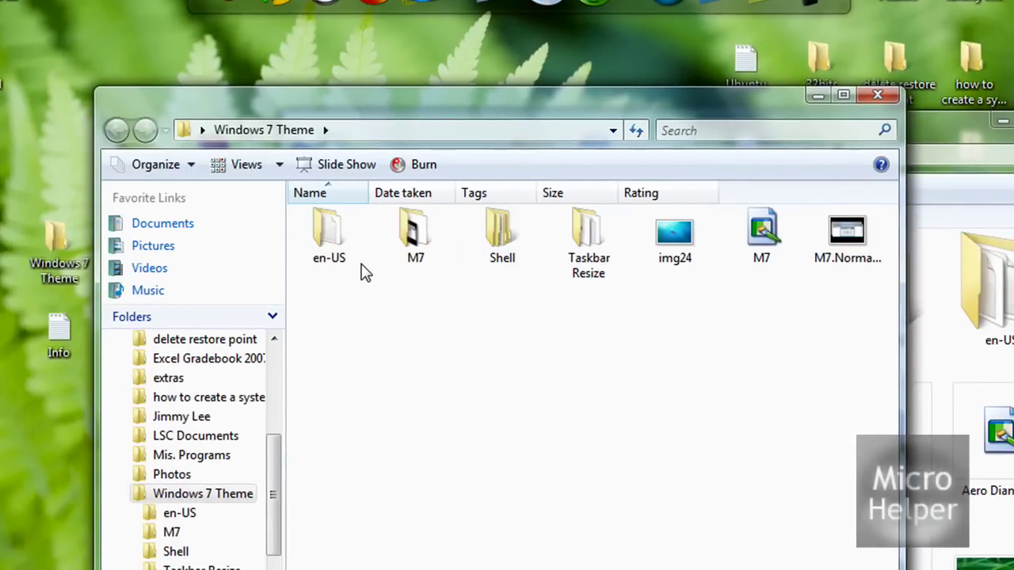
left_click(771, 244)
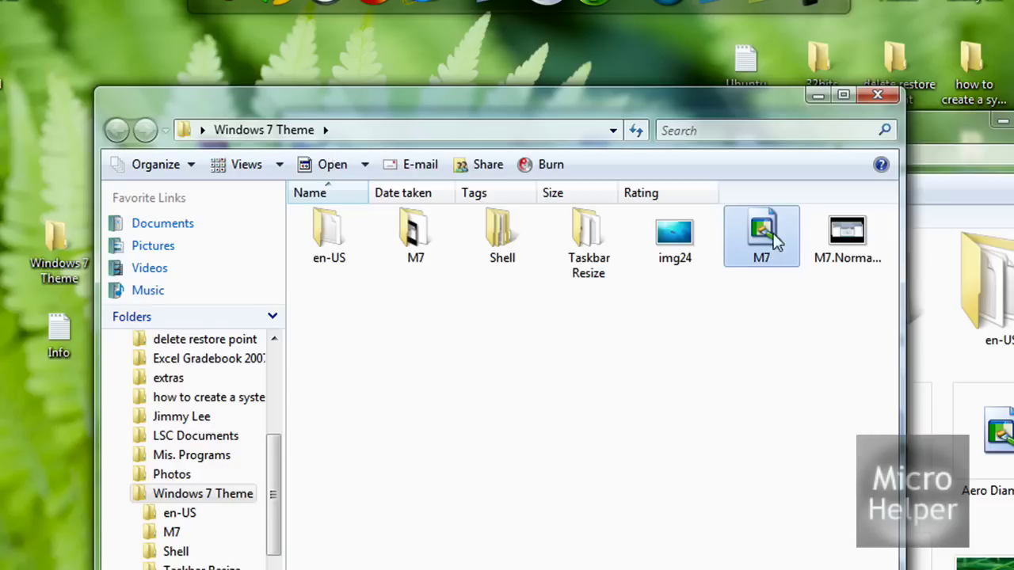
left_click(664, 253)
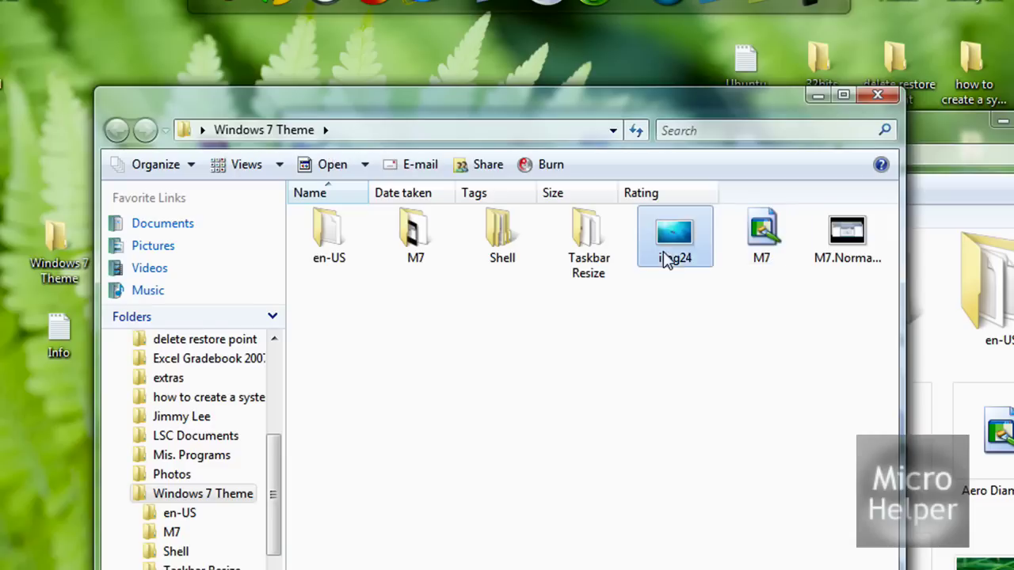
left_click(844, 242)
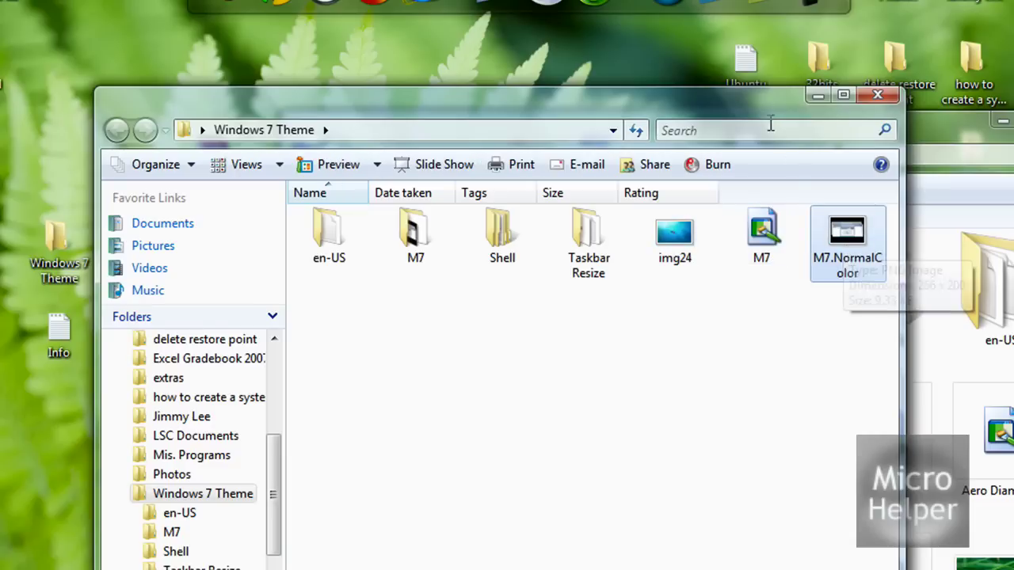
left_click_drag(865, 331, 236, 201)
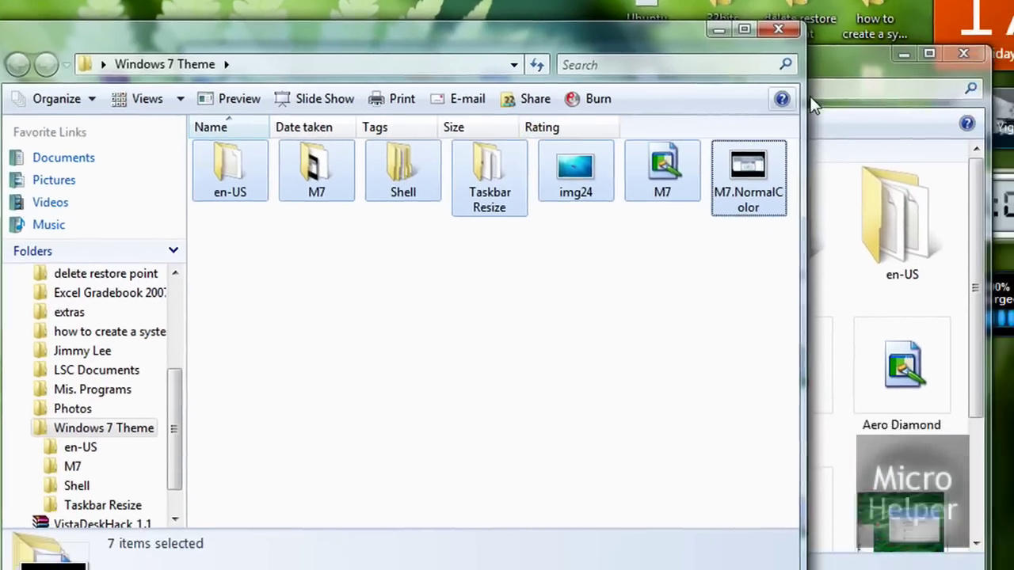
left_click(809, 96)
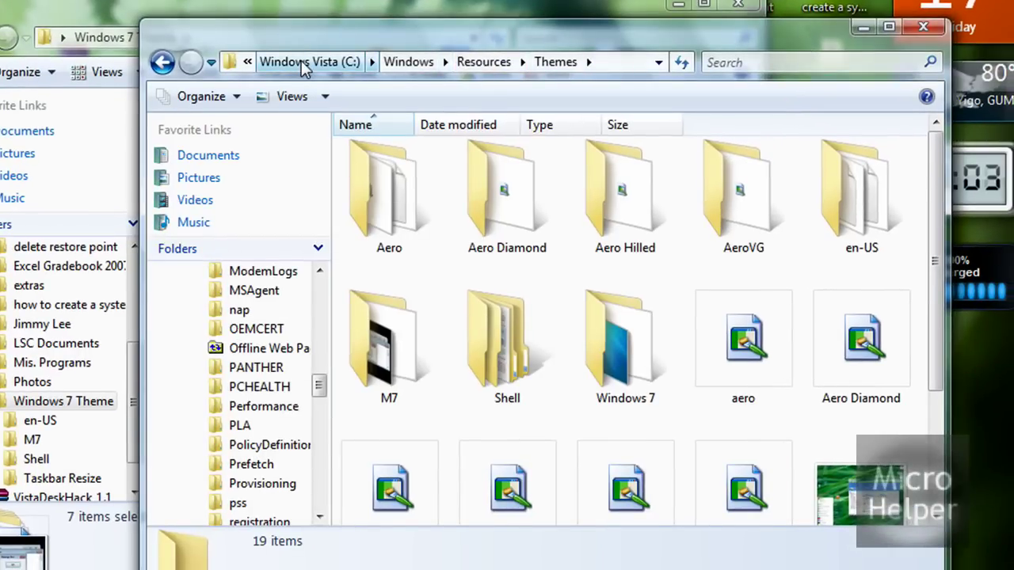
Paste the theme items into Themes, declining to replace en-US, and close the window
left_click_drag(929, 290, 929, 408)
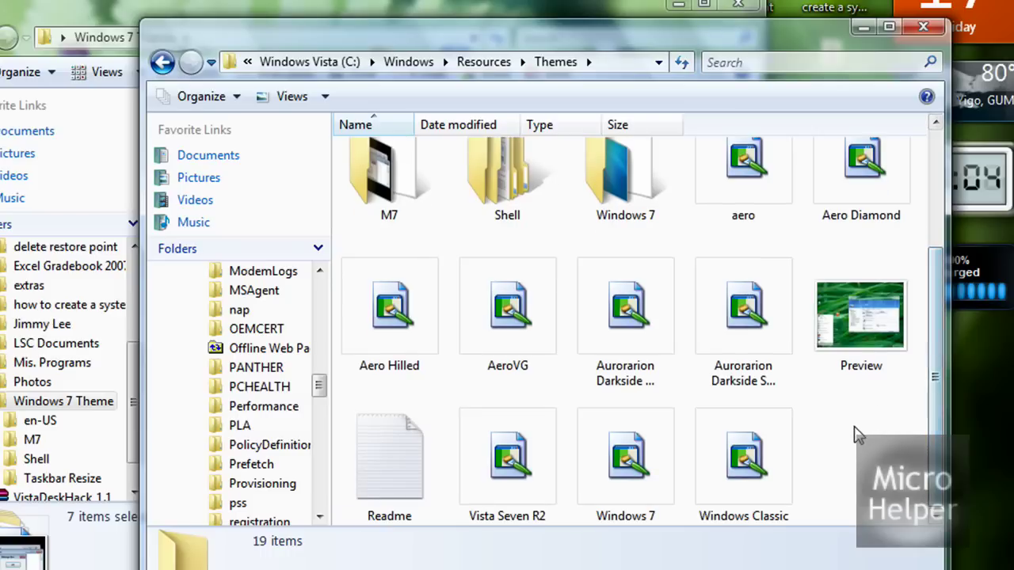
key("ctrl+v")
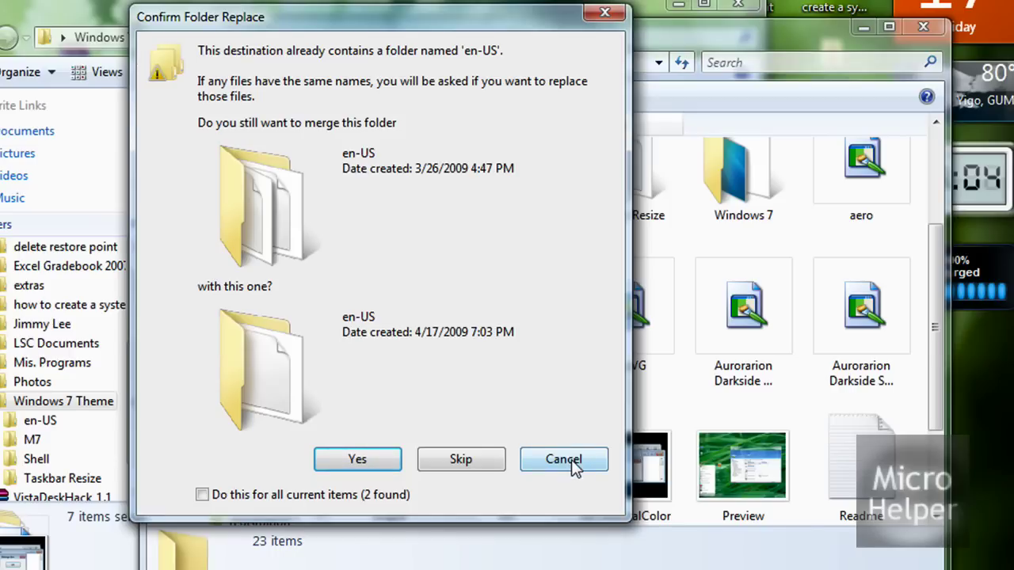
left_click(575, 477)
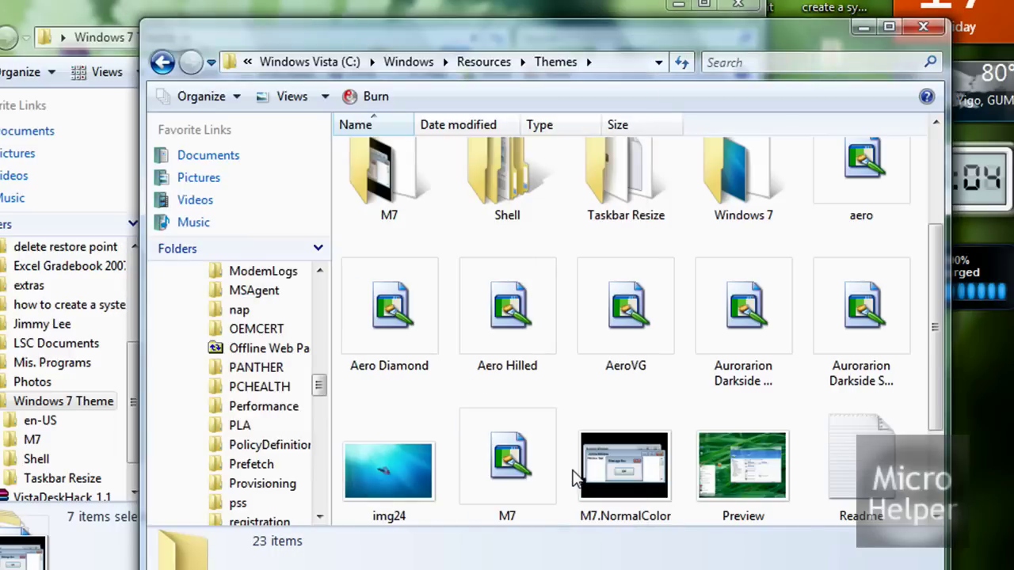
left_click(923, 27)
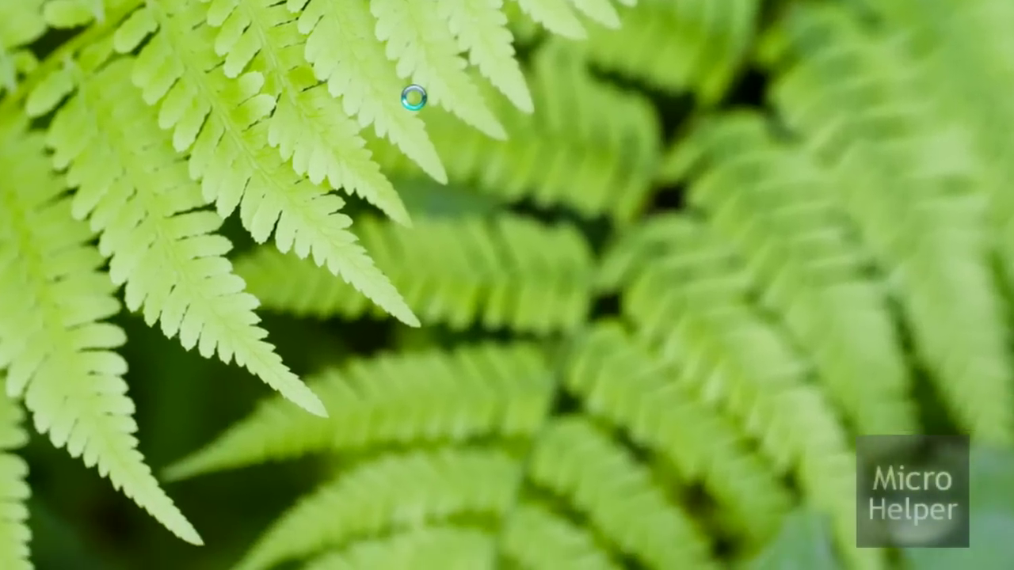
Go via Personalize and Window Color and Appearance to the classic appearance properties
right_click(437, 52)
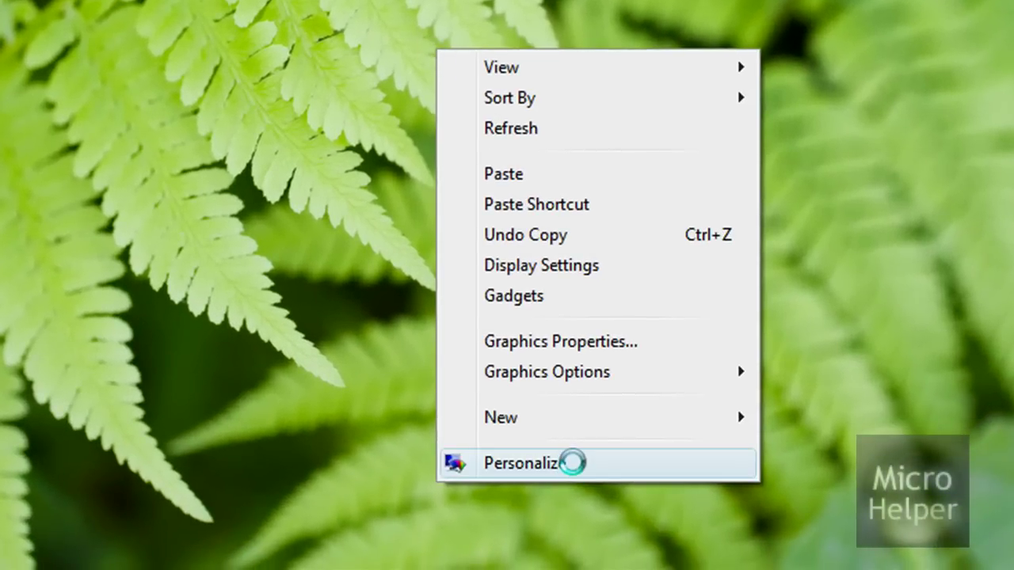
left_click(572, 463)
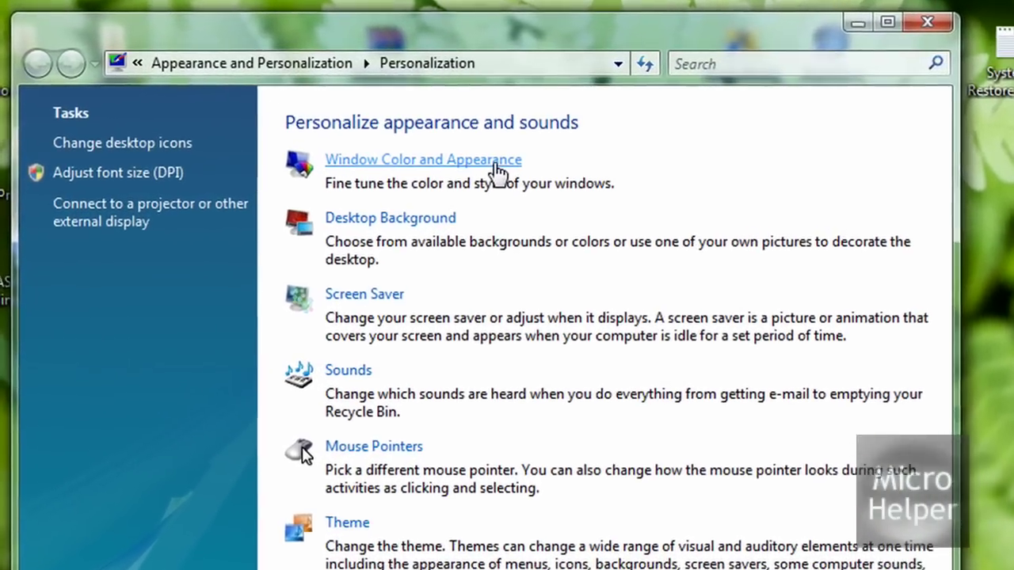
left_click(502, 164)
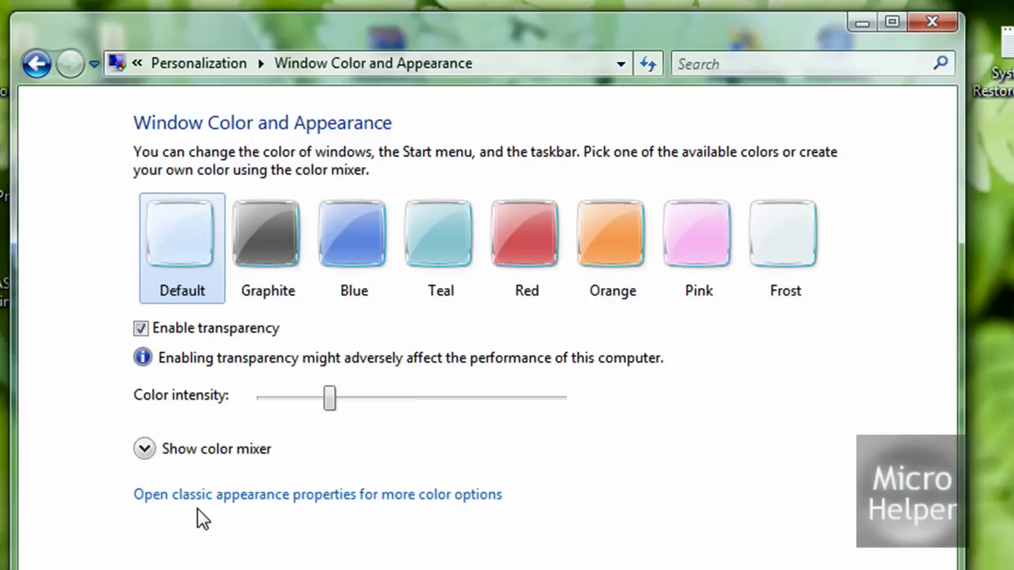
left_click(432, 513)
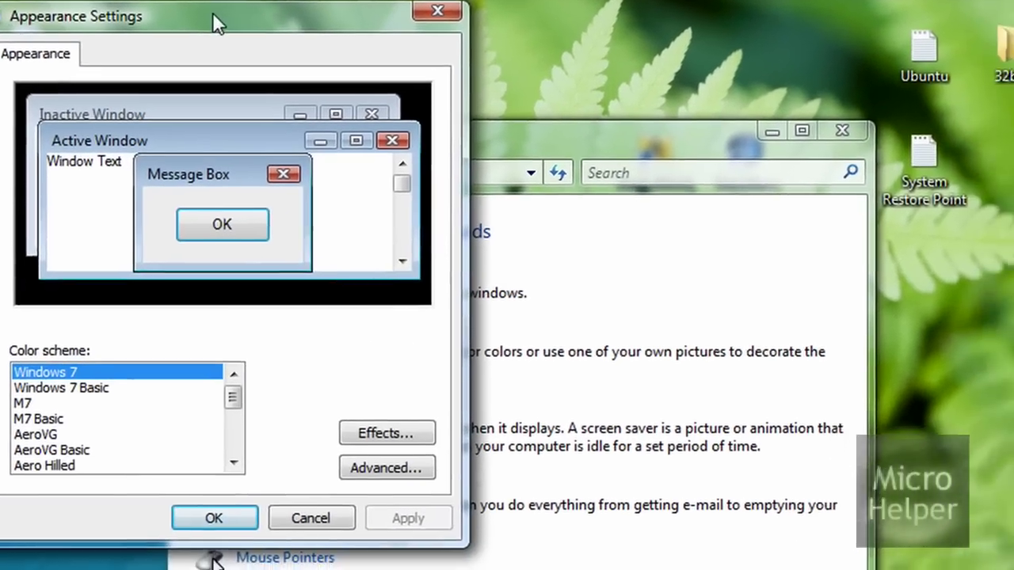
Move the Appearance Settings dialog aside and scroll its color scheme list
left_click_drag(259, 32, 512, 24)
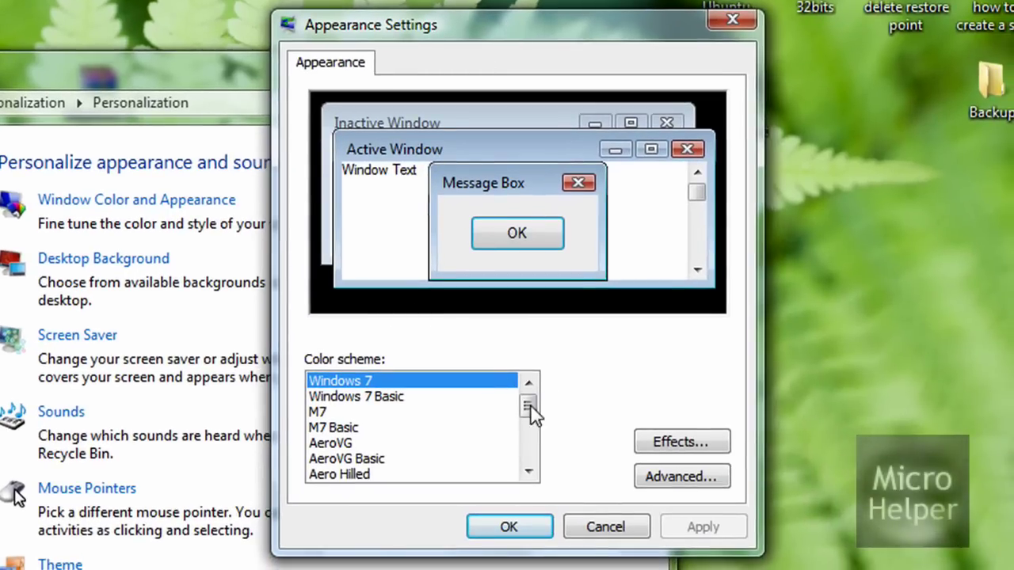
left_click_drag(536, 409, 530, 428)
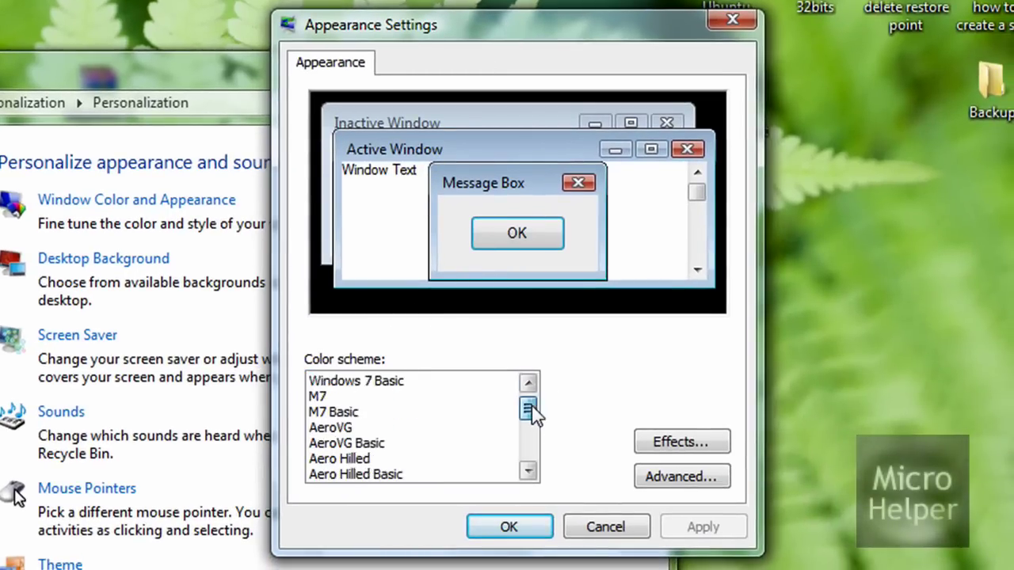
left_click_drag(529, 410, 528, 399)
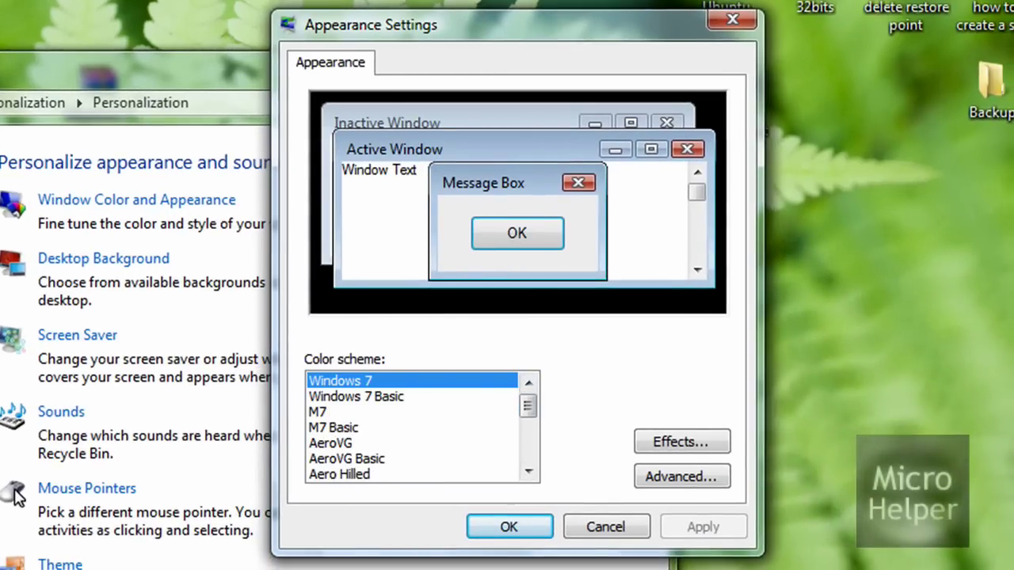
left_click(16, 495)
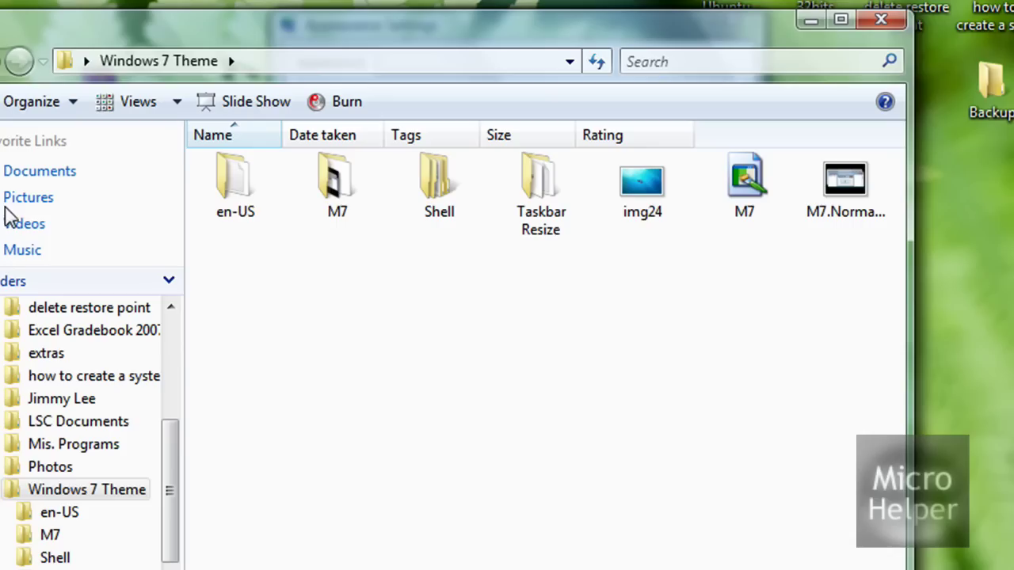
left_click(744, 182)
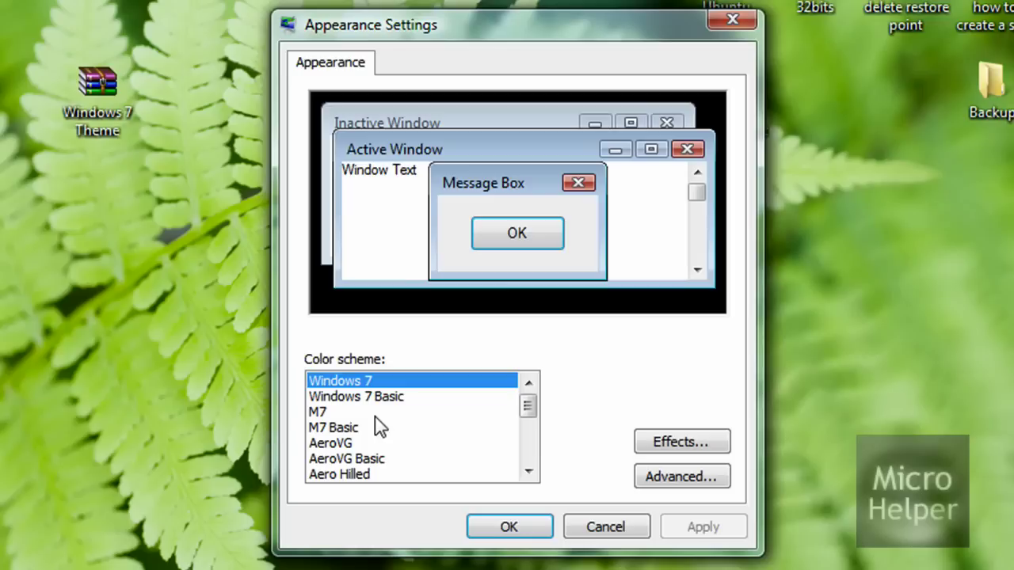
Preview M7, Windows Aero and AeroVG Basic, reselect Windows 7, and cancel the dialog
left_click(362, 411)
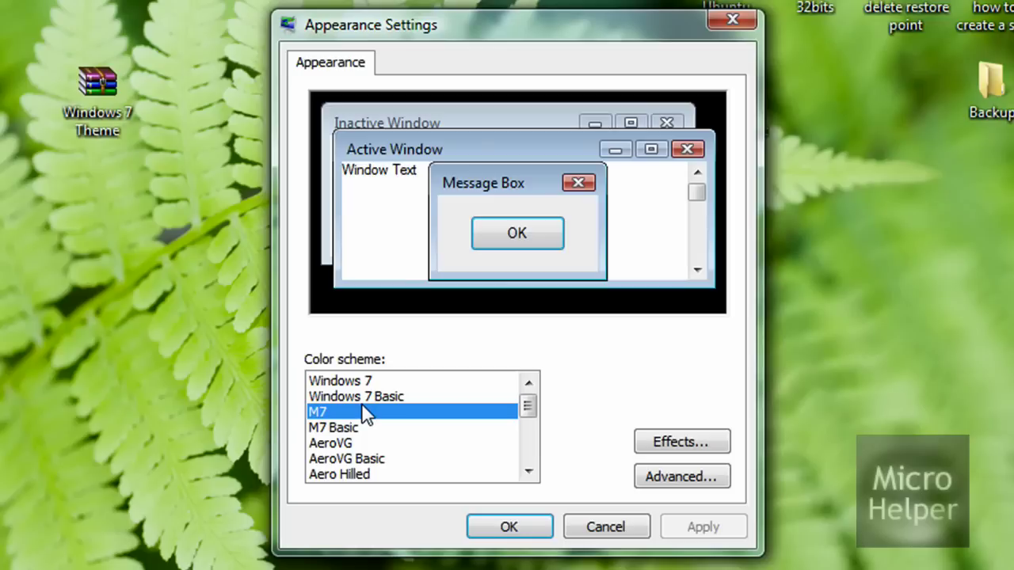
left_click_drag(528, 406, 531, 440)
left_click(320, 413)
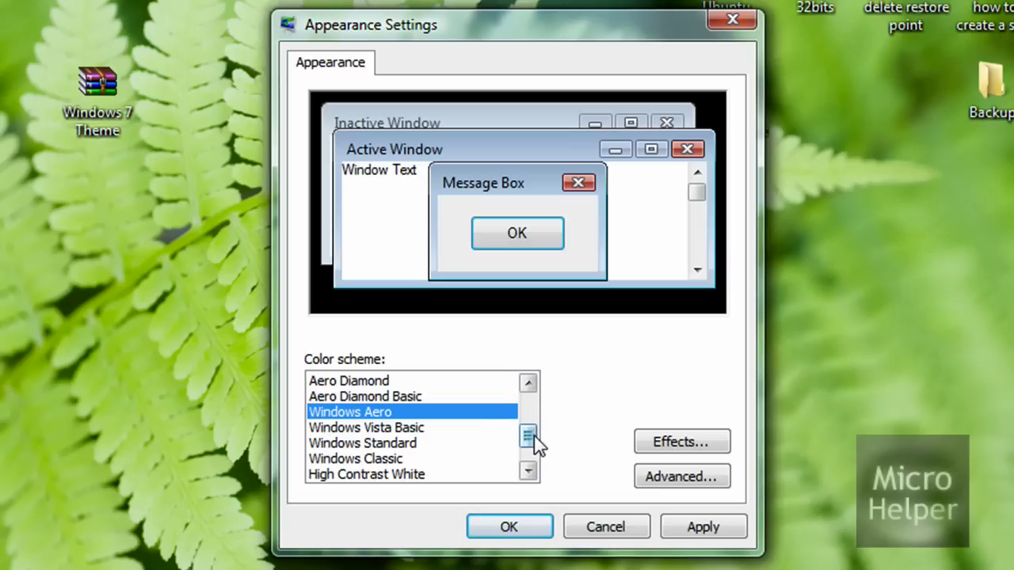
left_click_drag(528, 440, 528, 390)
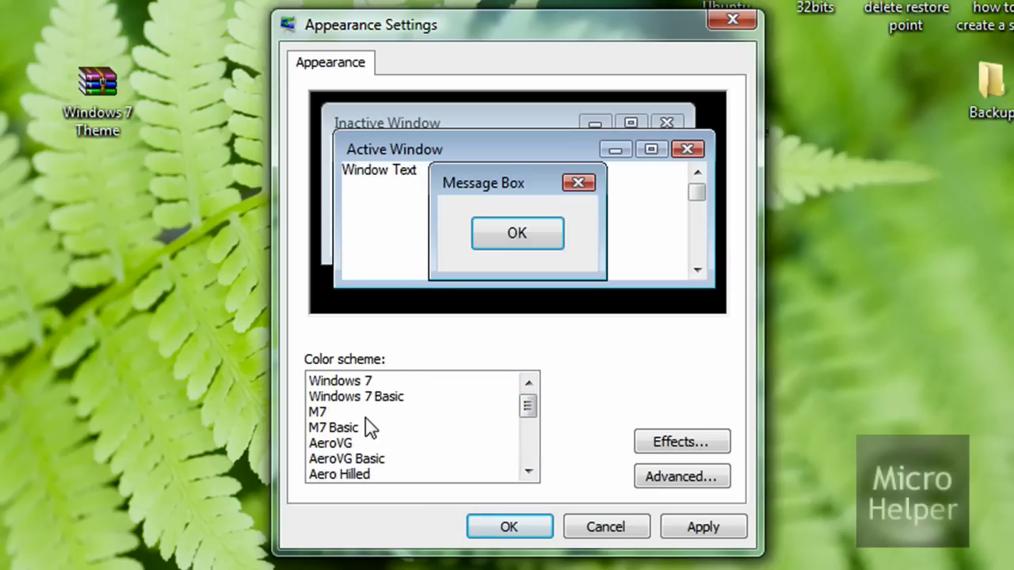
left_click(336, 413)
left_click(353, 458)
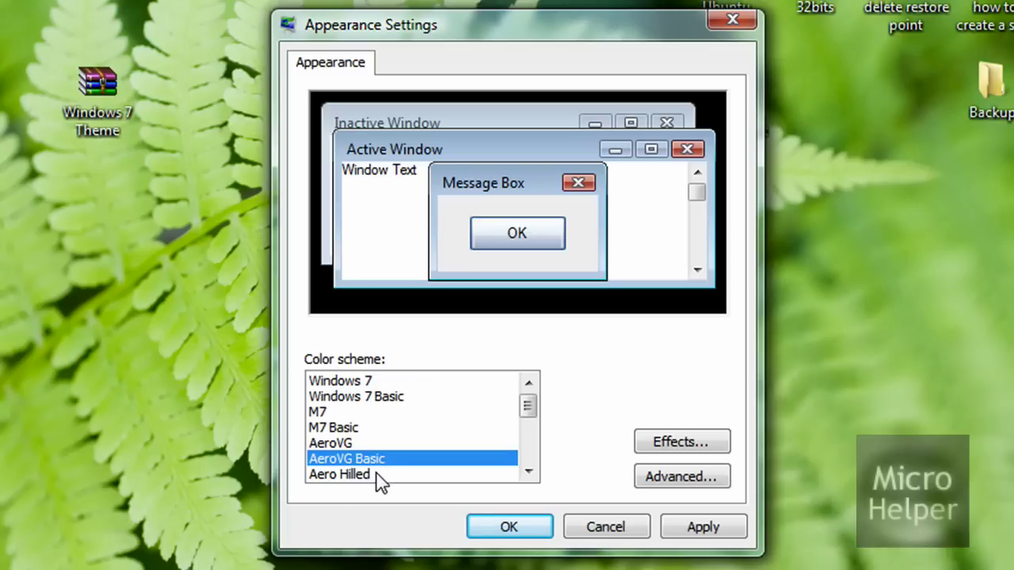
left_click(388, 383)
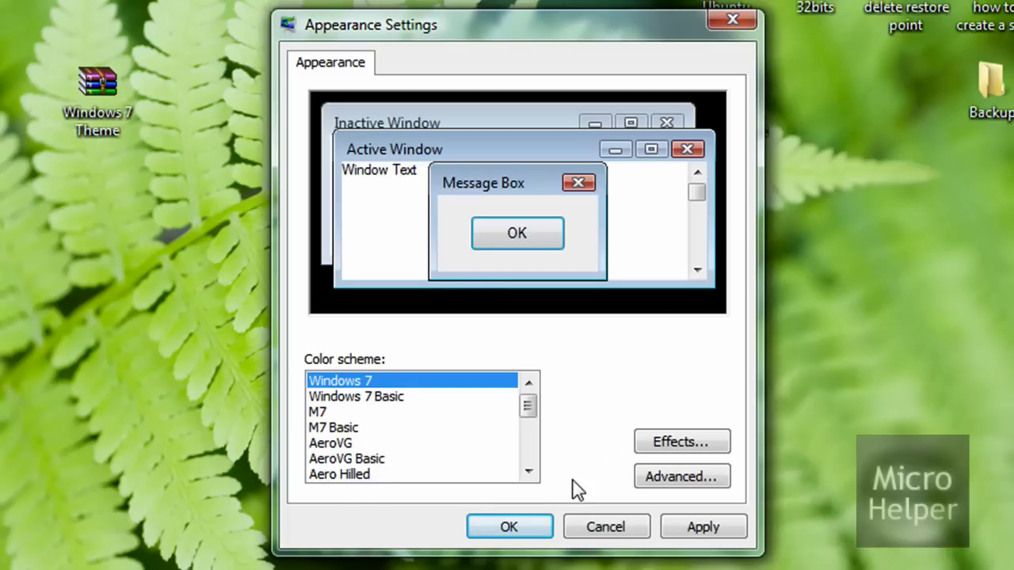
left_click(606, 527)
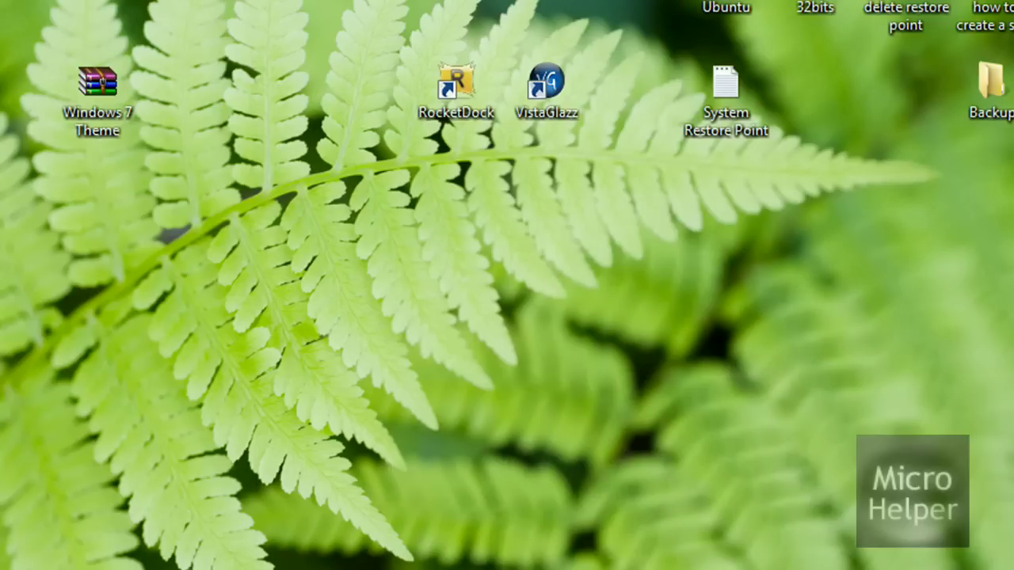
left_click_drag(821, 569, 1, 253)
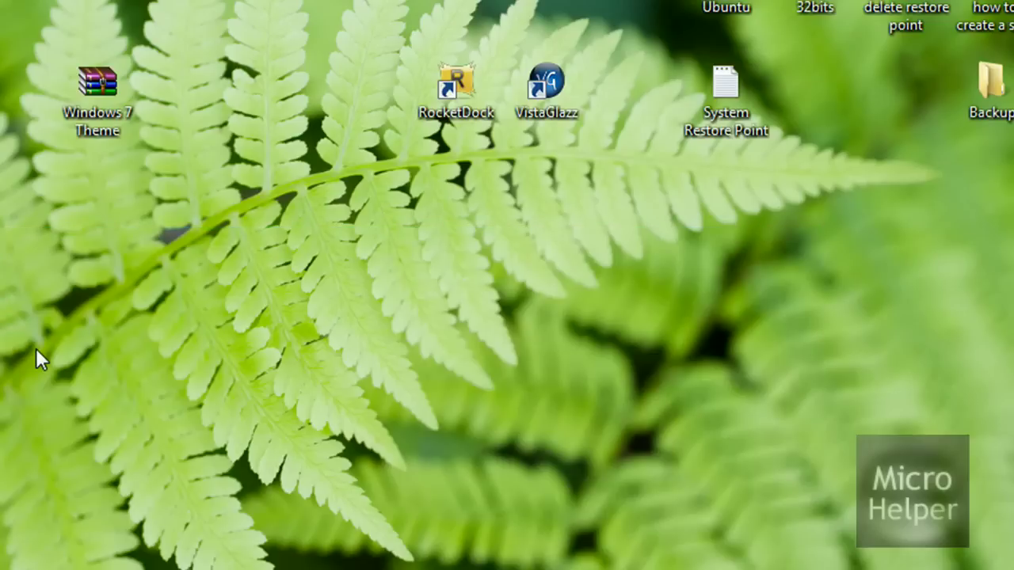